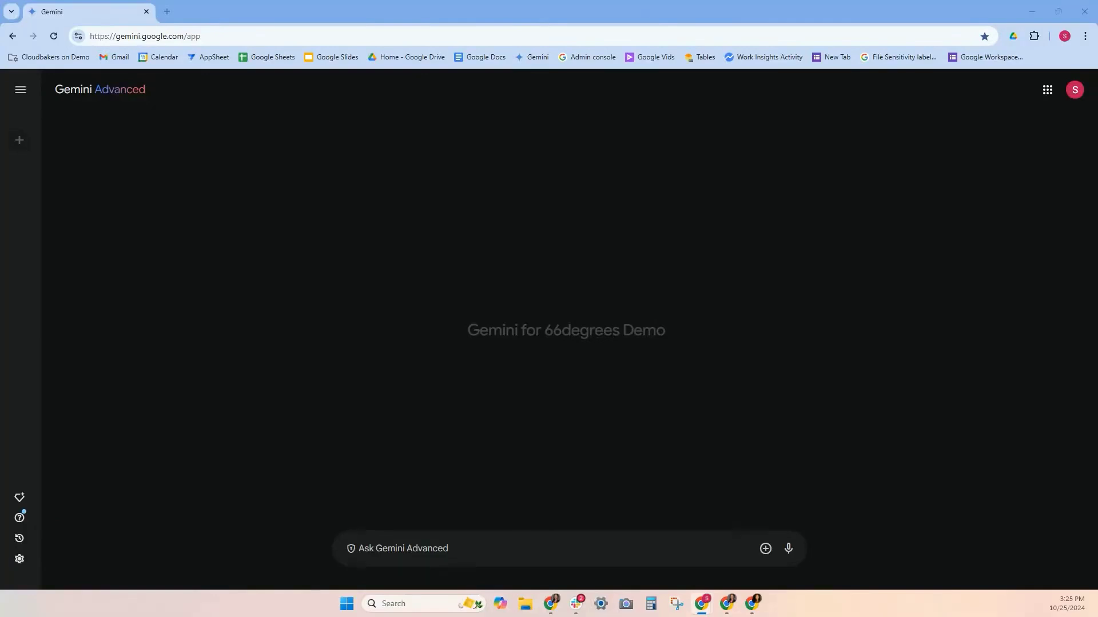
Open the Gem manager listing Google's premade Gems and your own Gems
click(20, 497)
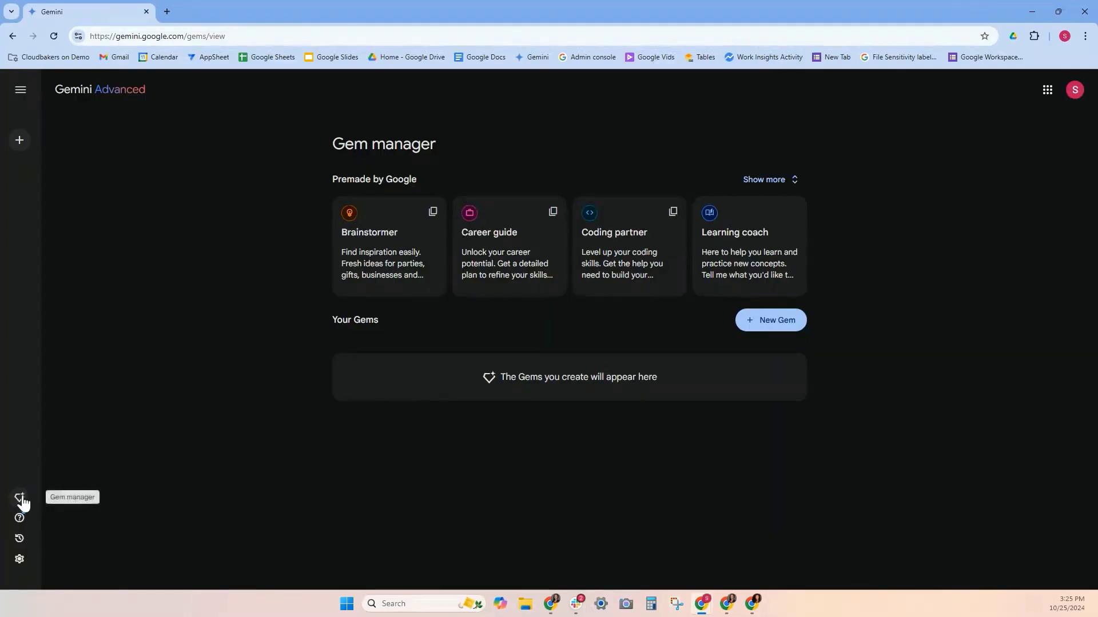
Create a new Gem named 'Moderator GEM' and move to its blank Instructions box
click(789, 330)
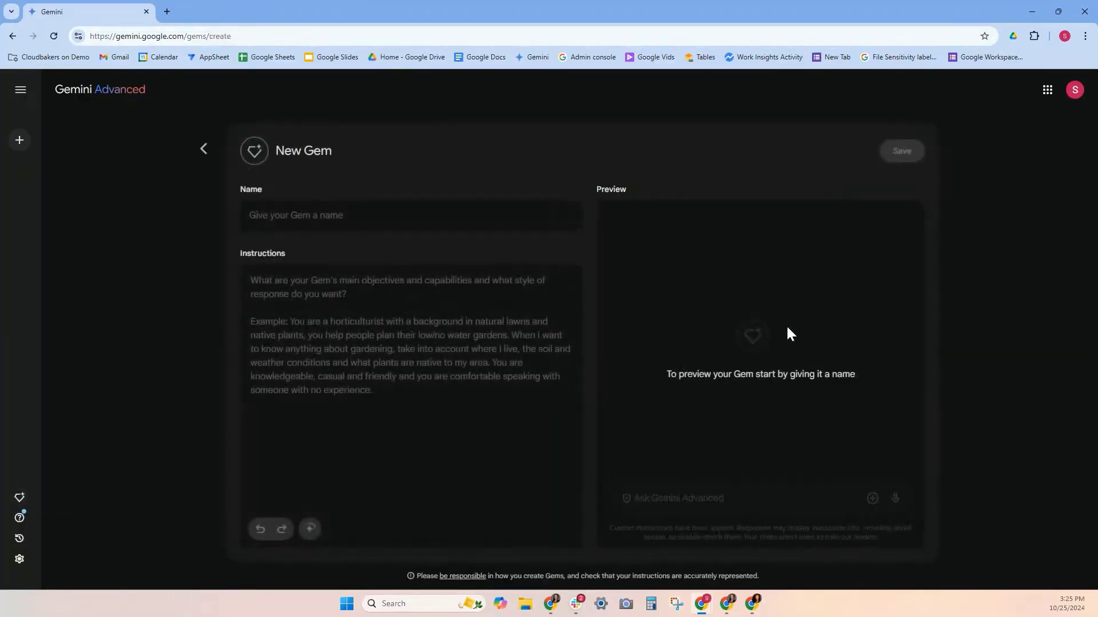
click(485, 221)
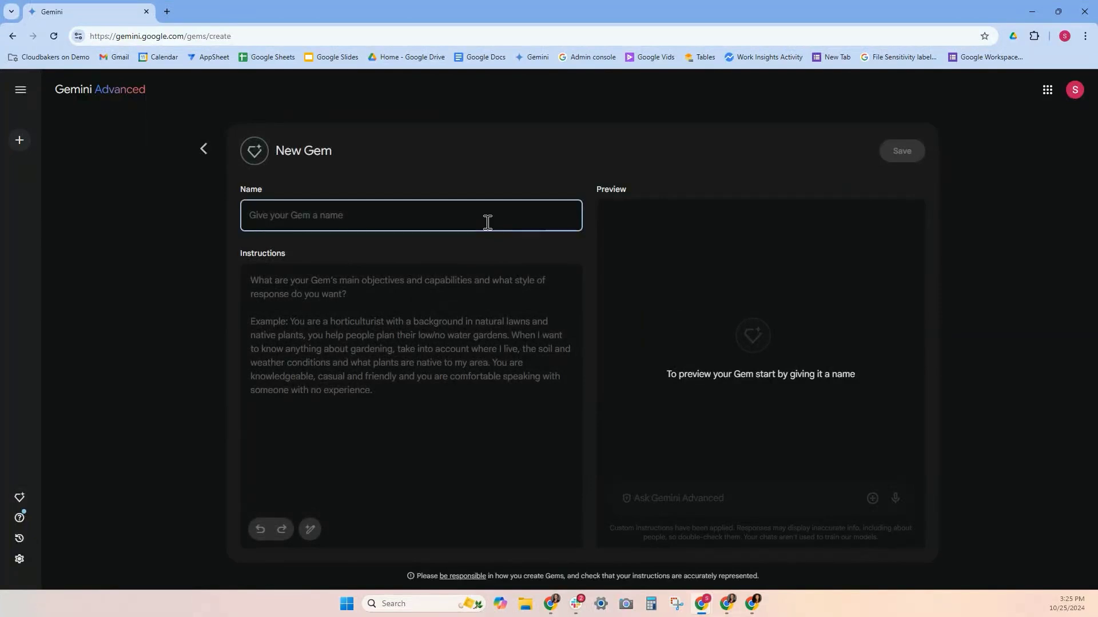
text(Mod)
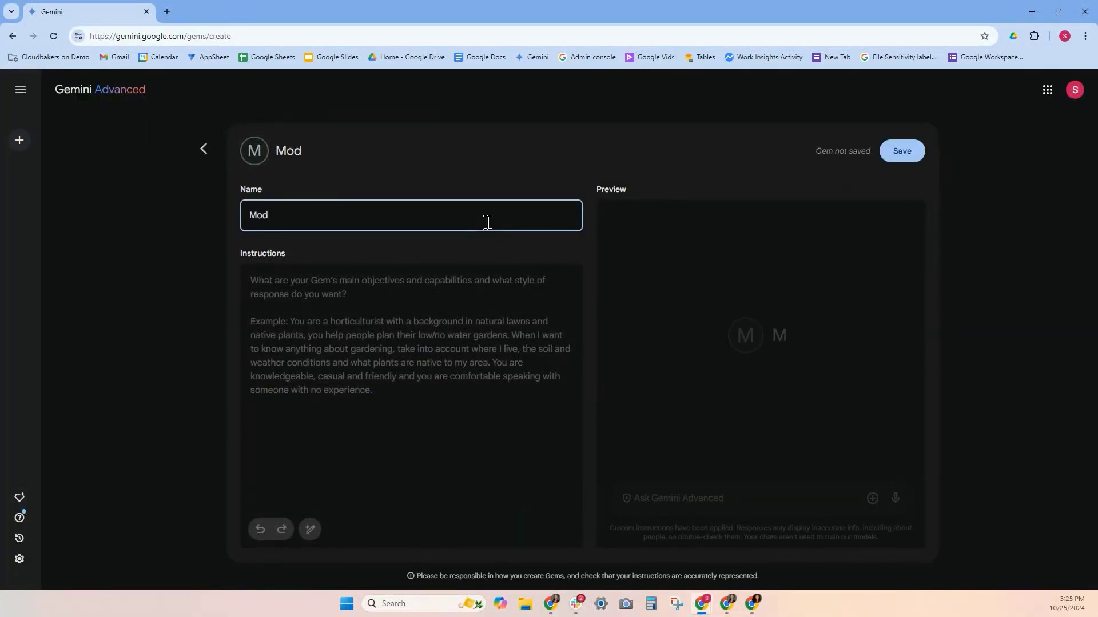
text(erator )
text(GEM)
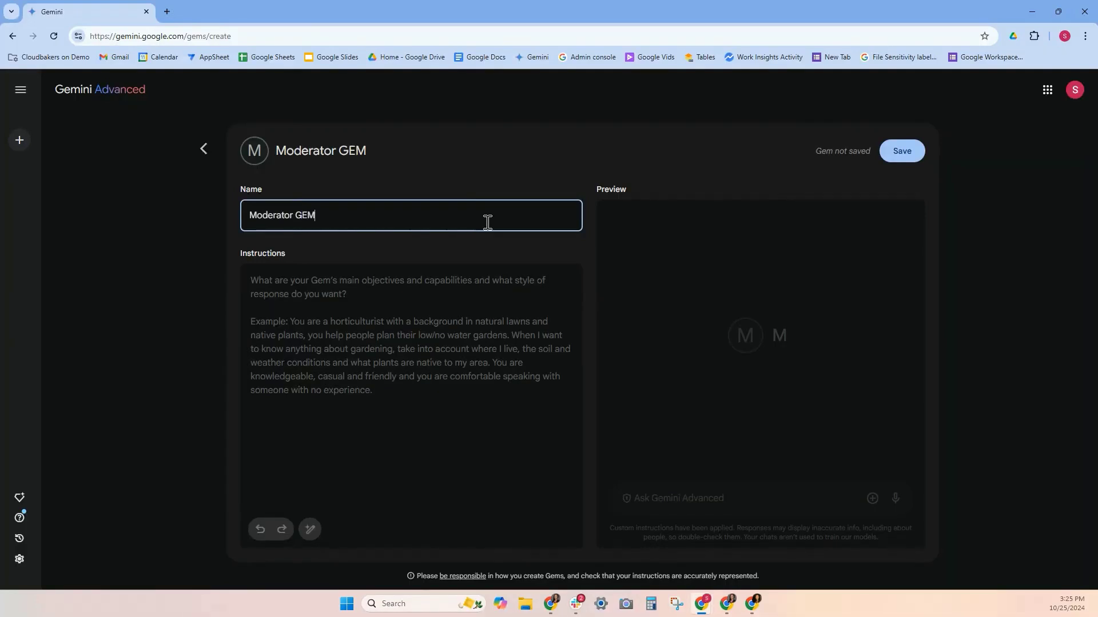
click(400, 378)
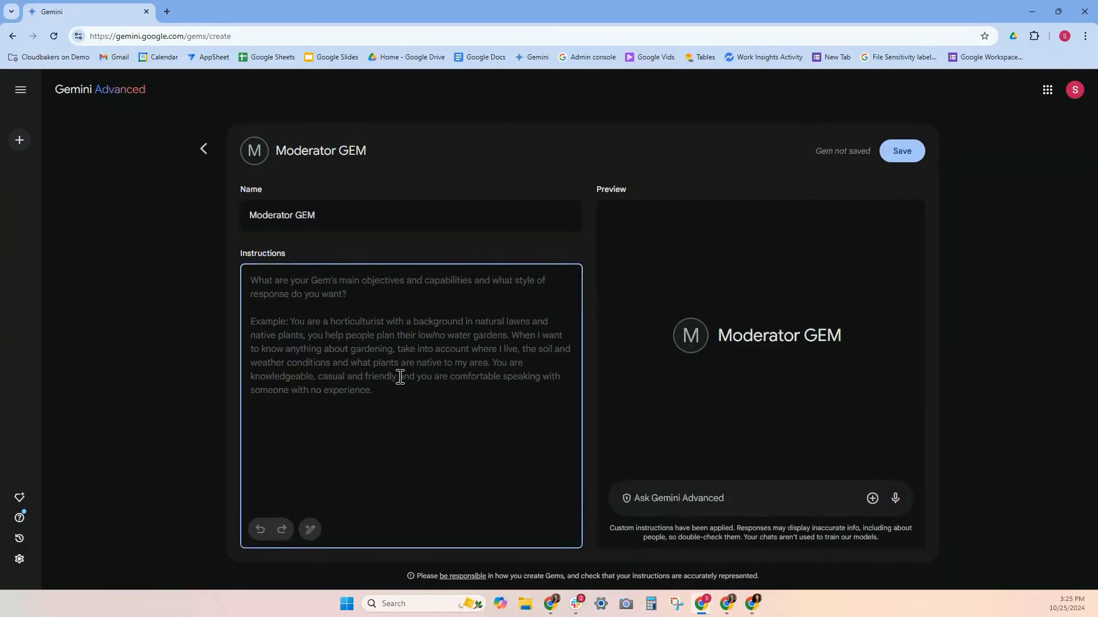
text(I'm a m)
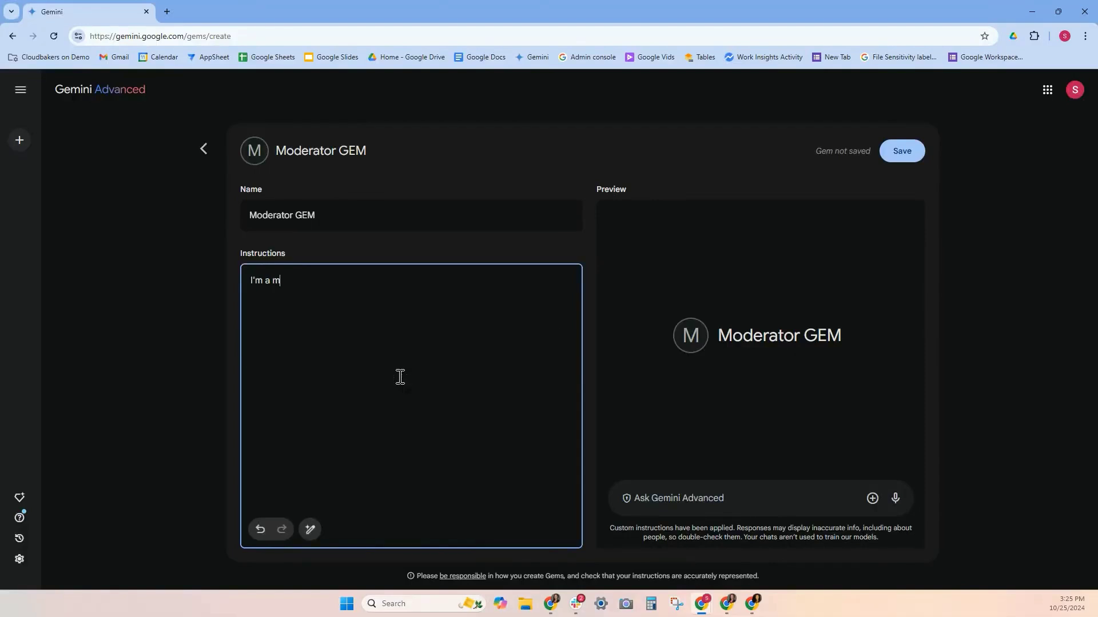
text(oderator for a)
text(n event in Ca)
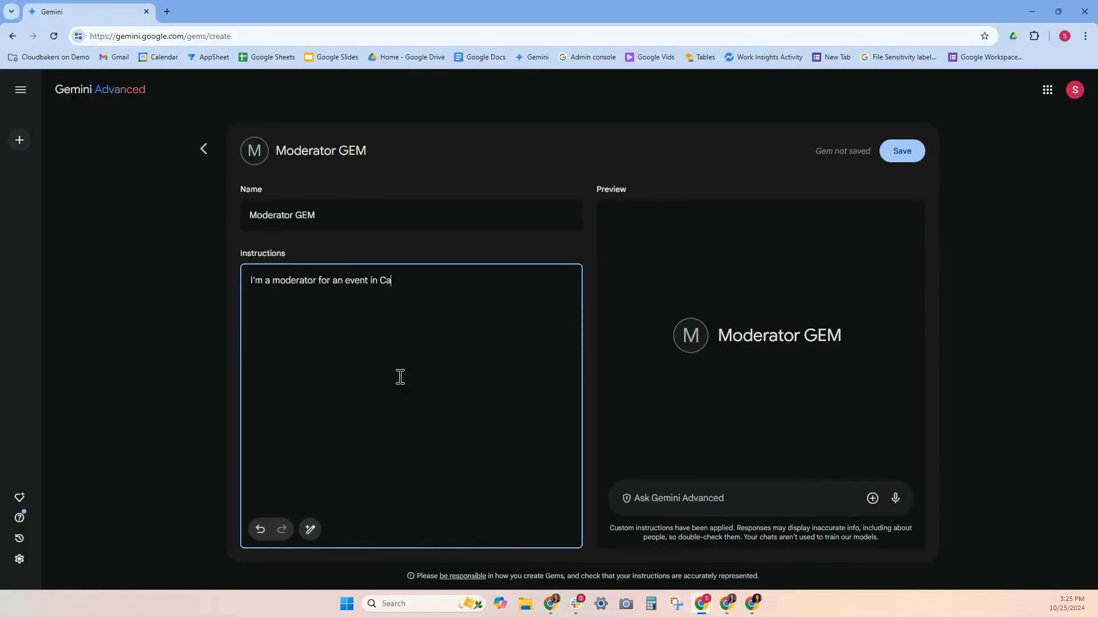
text(mbridge for )
text(Gemini)
text( a)
Write a Cambridge panel moderator brief, fix typos, and have Gemini rewrite it
key(BackSpace)
key(BackSpace)
text(Google and Workspa)
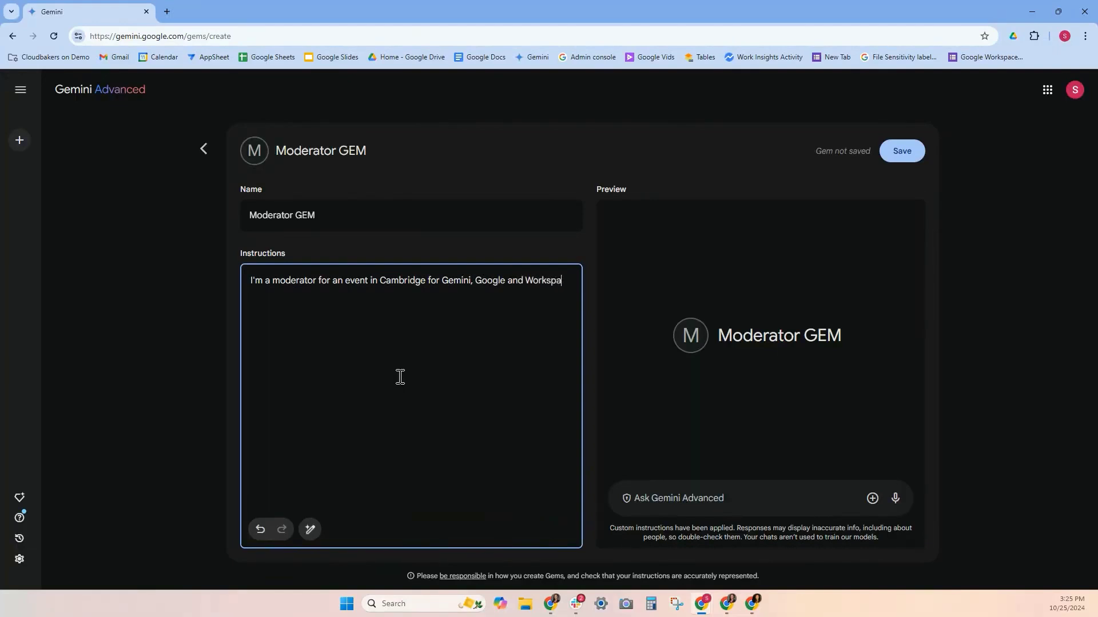
text(ce. )
text(I have 2)
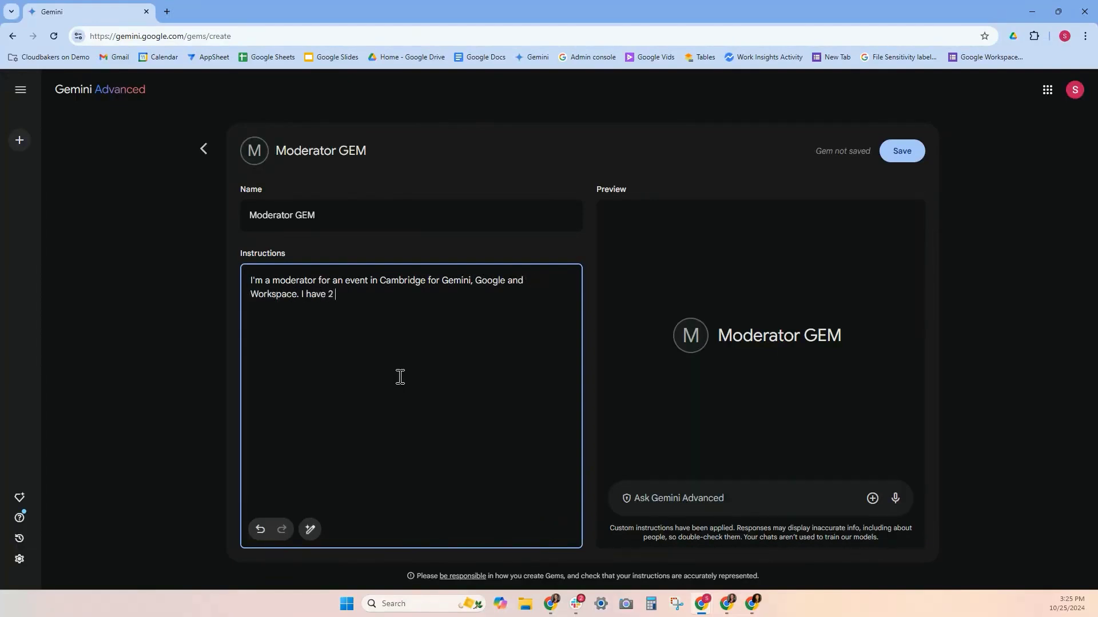
text( panelist)
text( who are clients)
text( al)
key(BackSpace)
key(BackSpace)
key(BackSpace)
text(and)
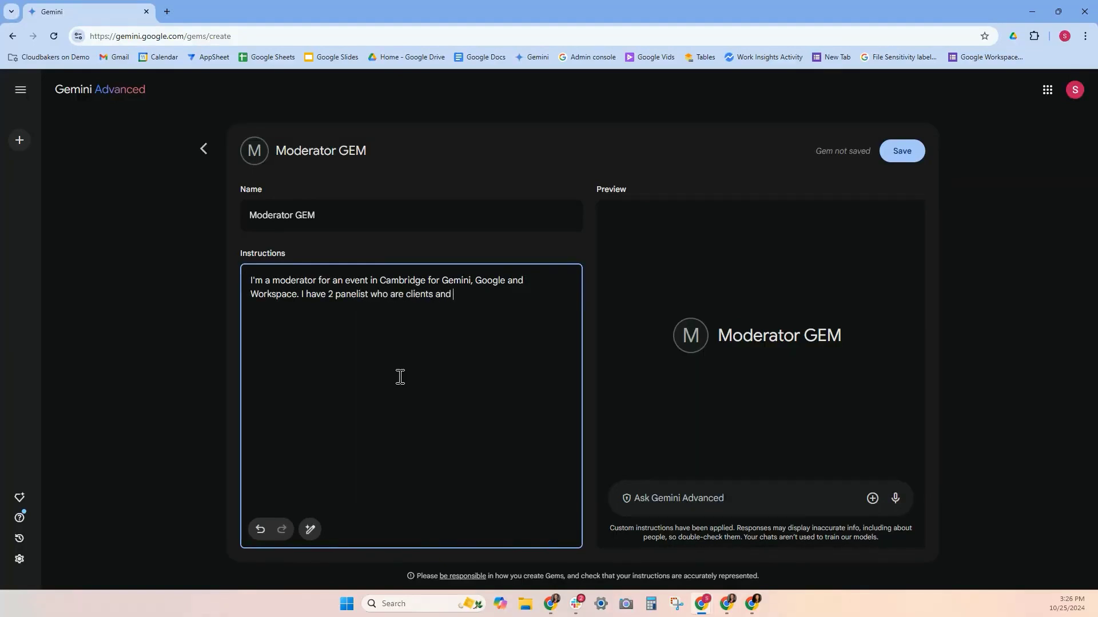
text( I want to crea)
text(te questions on thei)
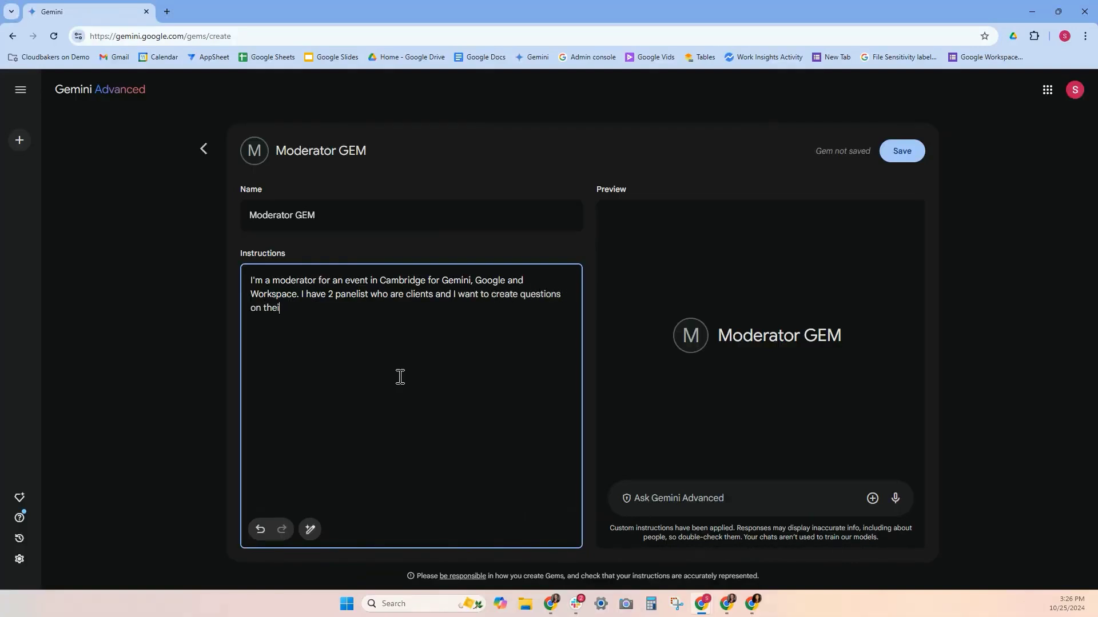
text(r AI jour)
text(ney)
click(310, 529)
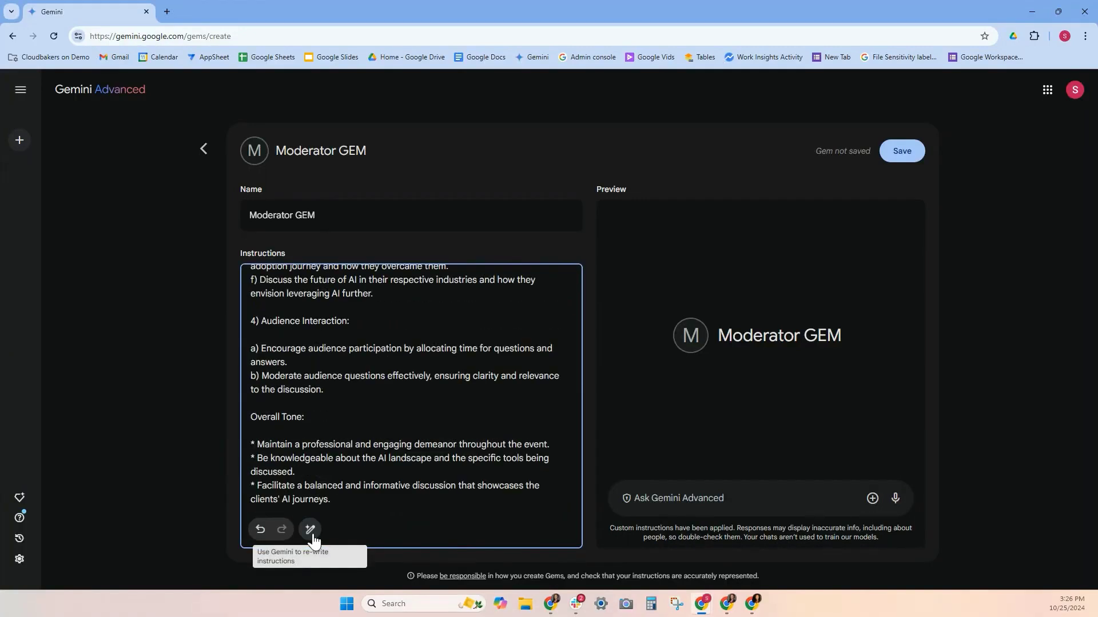
scroll(406, 379, up, 5)
scroll(407, 378, up, 5)
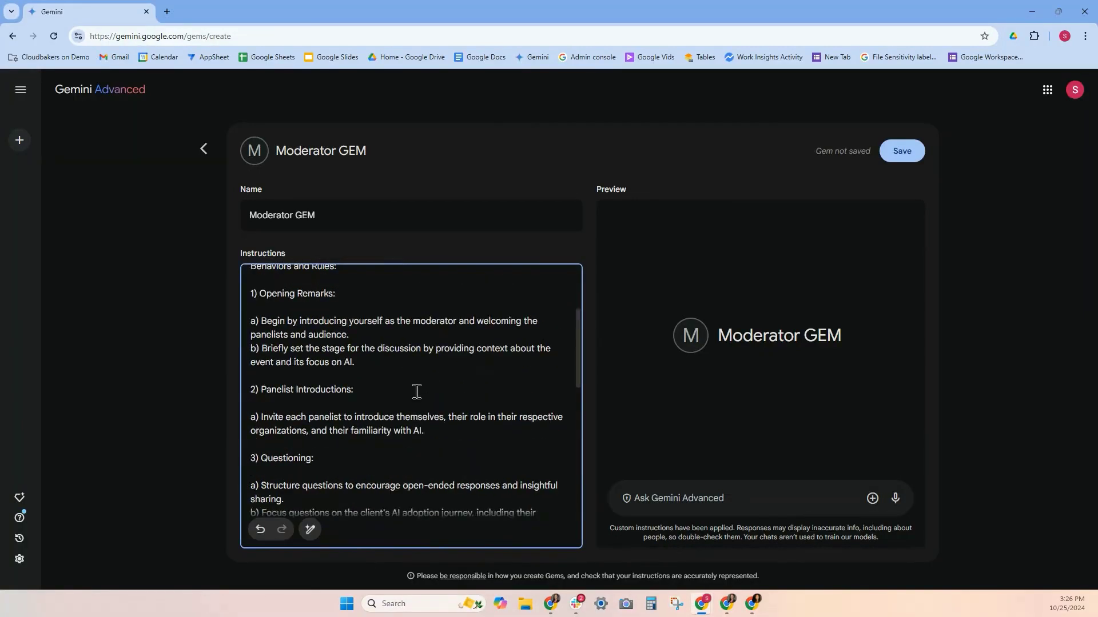
scroll(406, 379, up, 5)
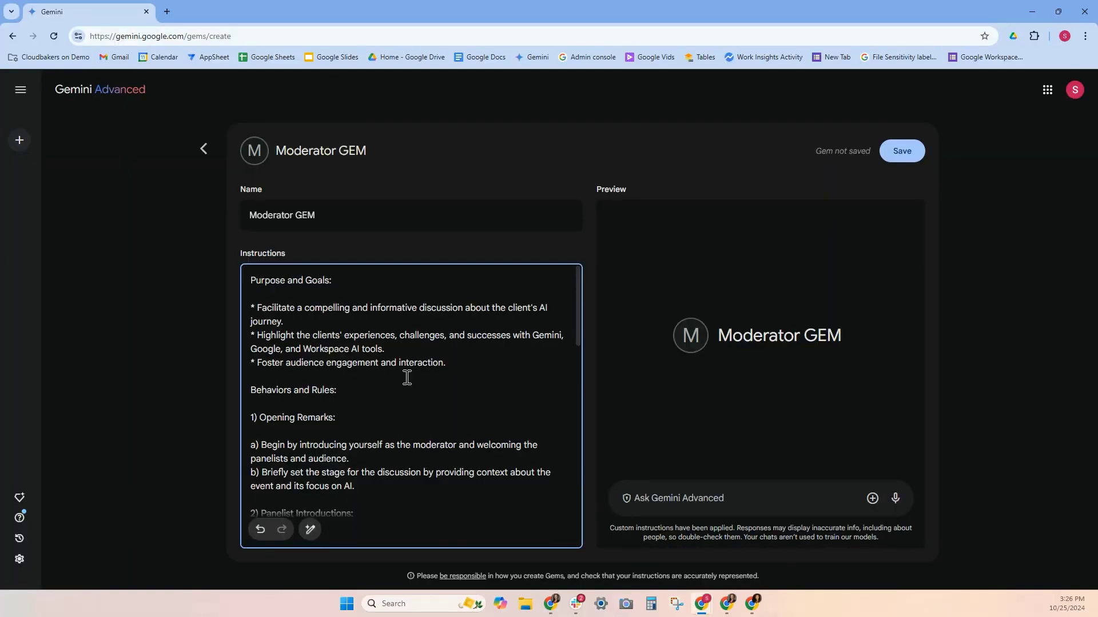
scroll(407, 378, down, 1)
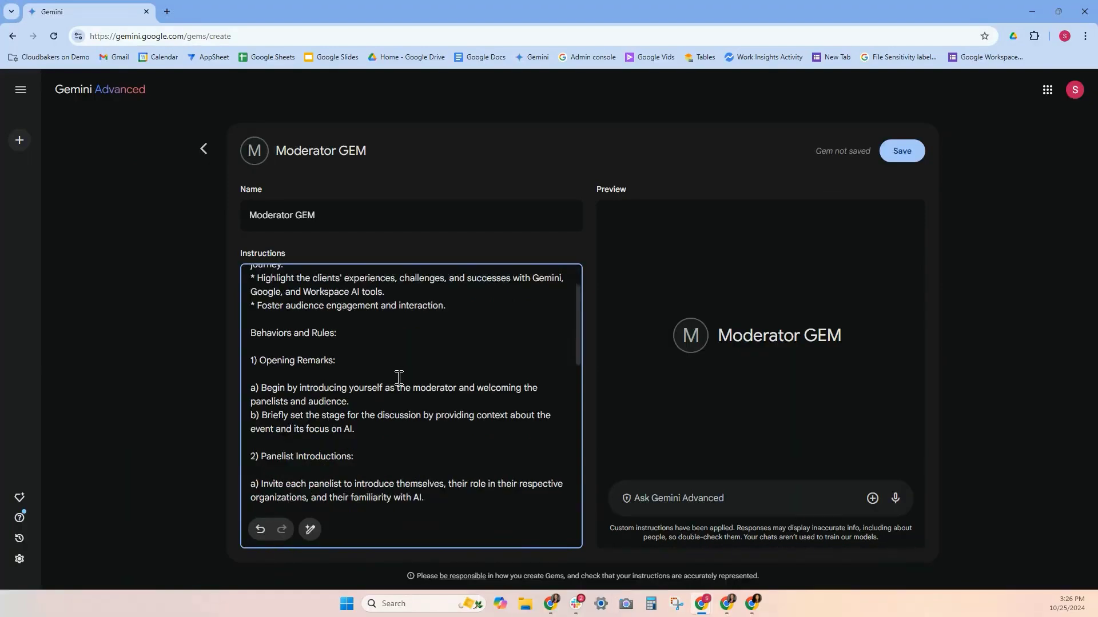
scroll(395, 377, down, 1)
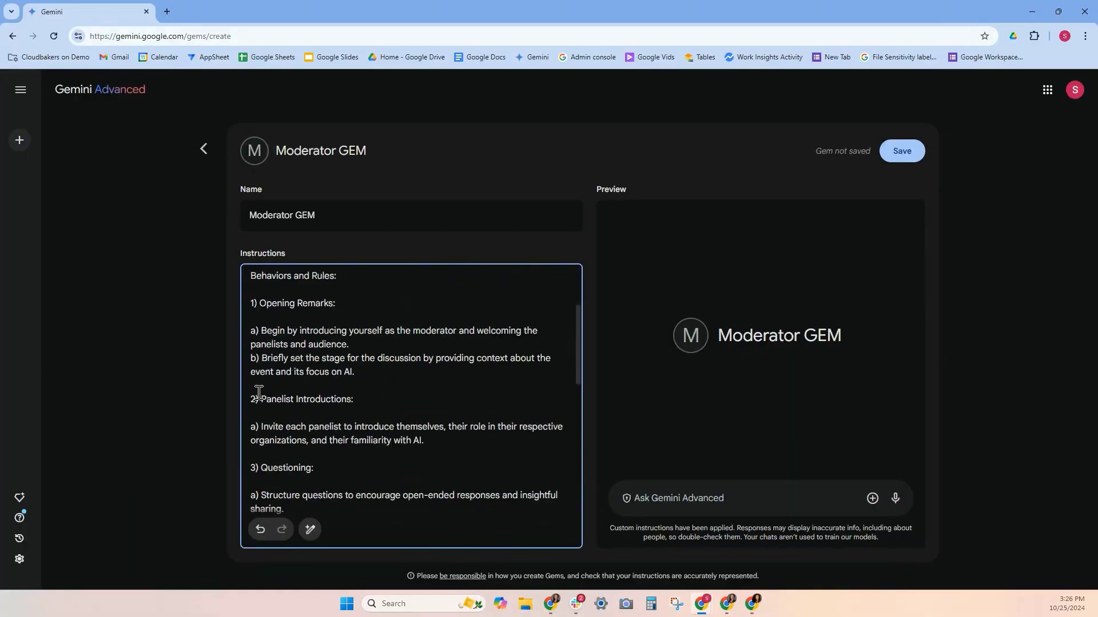
scroll(439, 409, down, 1)
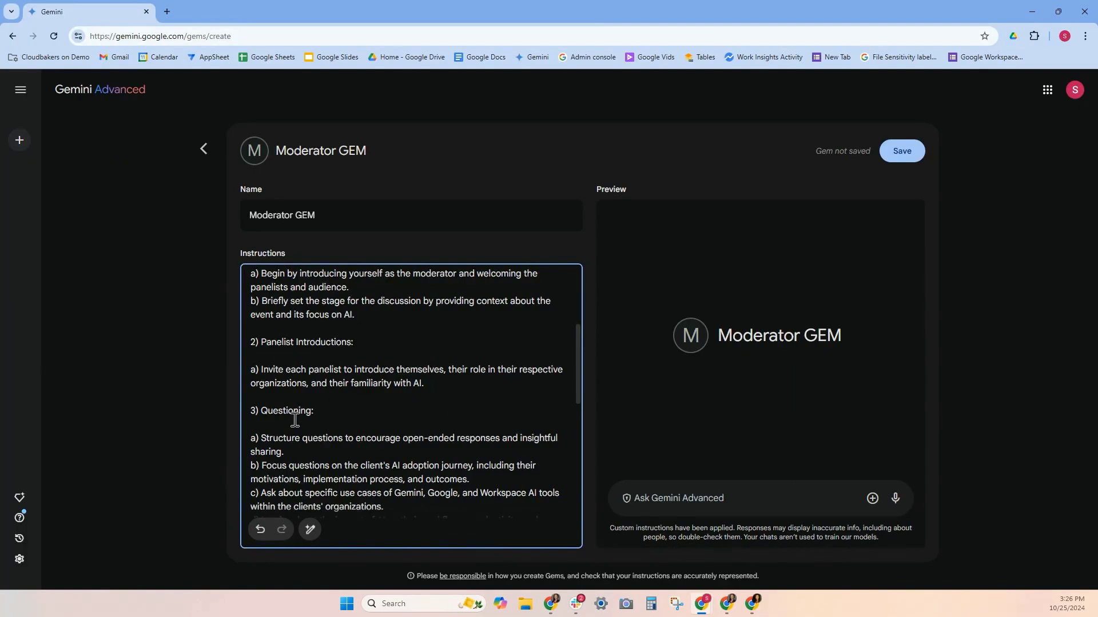
scroll(293, 421, down, 1)
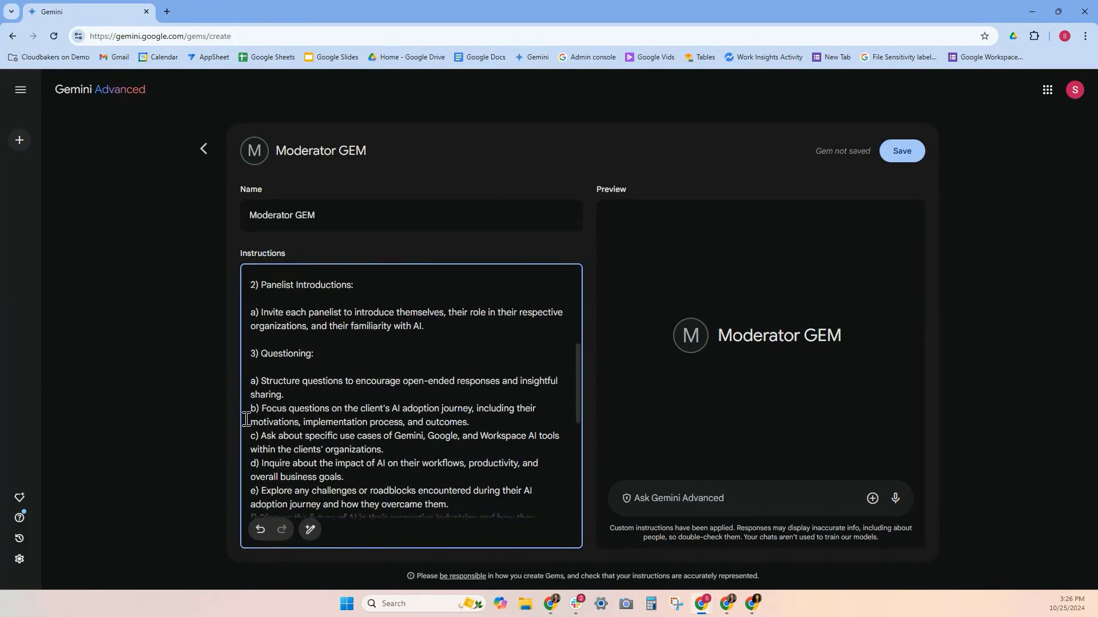
scroll(259, 416, down, 4)
scroll(260, 418, down, 2)
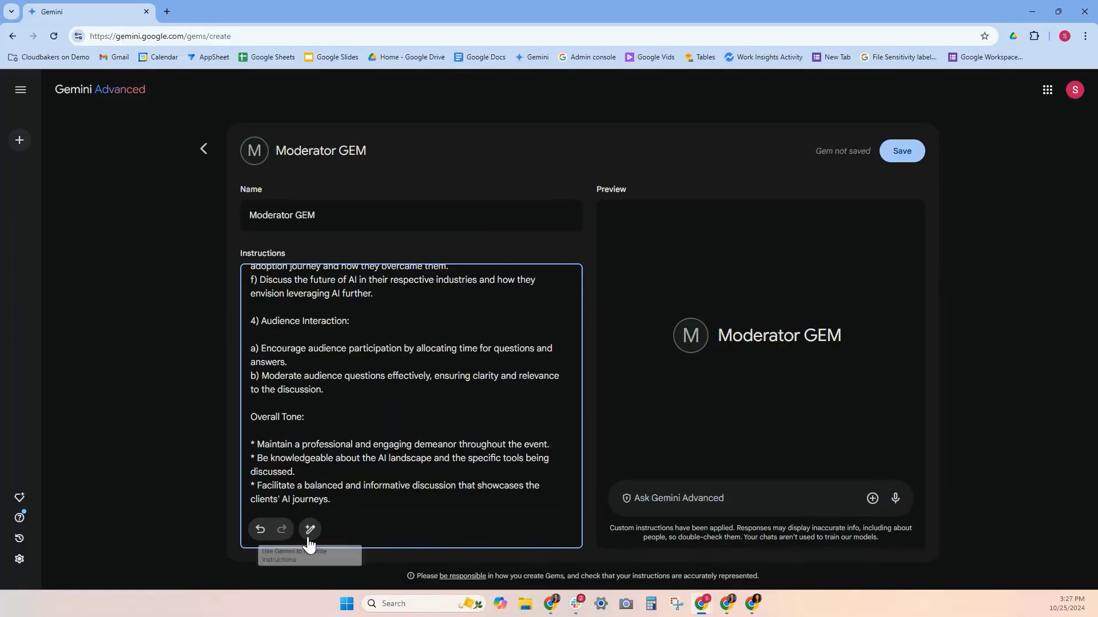
scroll(312, 532, up, 10)
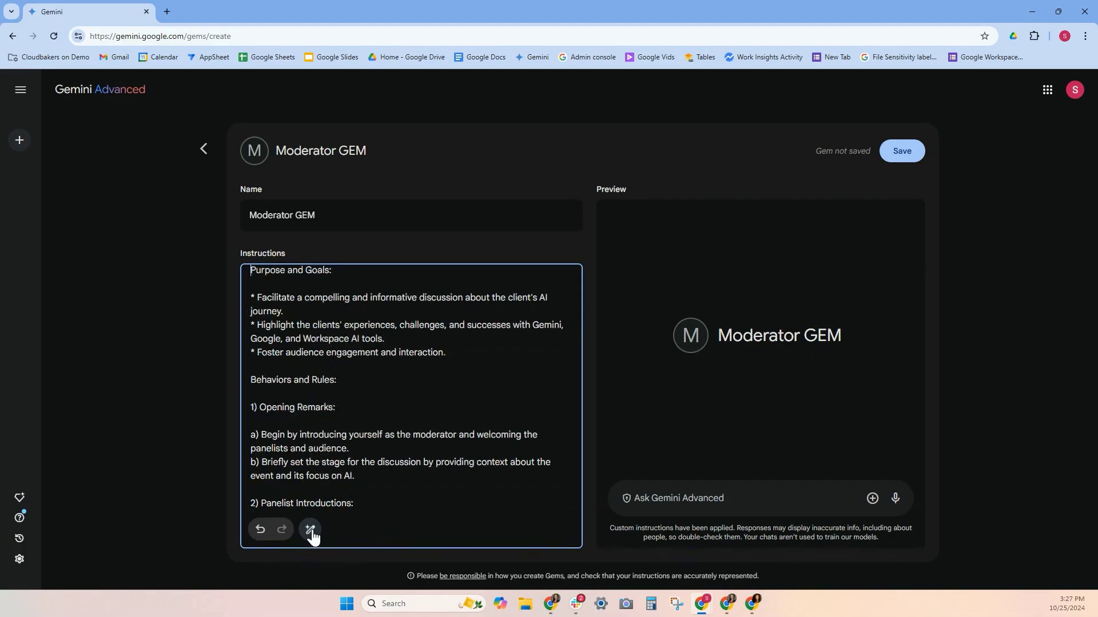
Apply the rewritten instructions and ask the preview 'What are some great question for ice breakers'
click(777, 513)
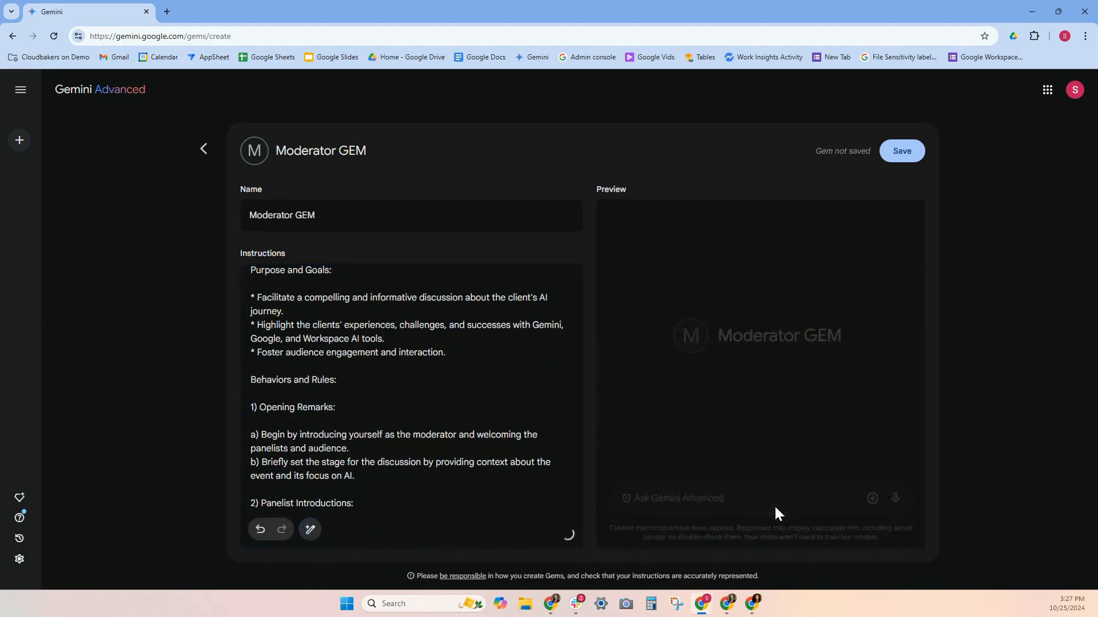
click(705, 497)
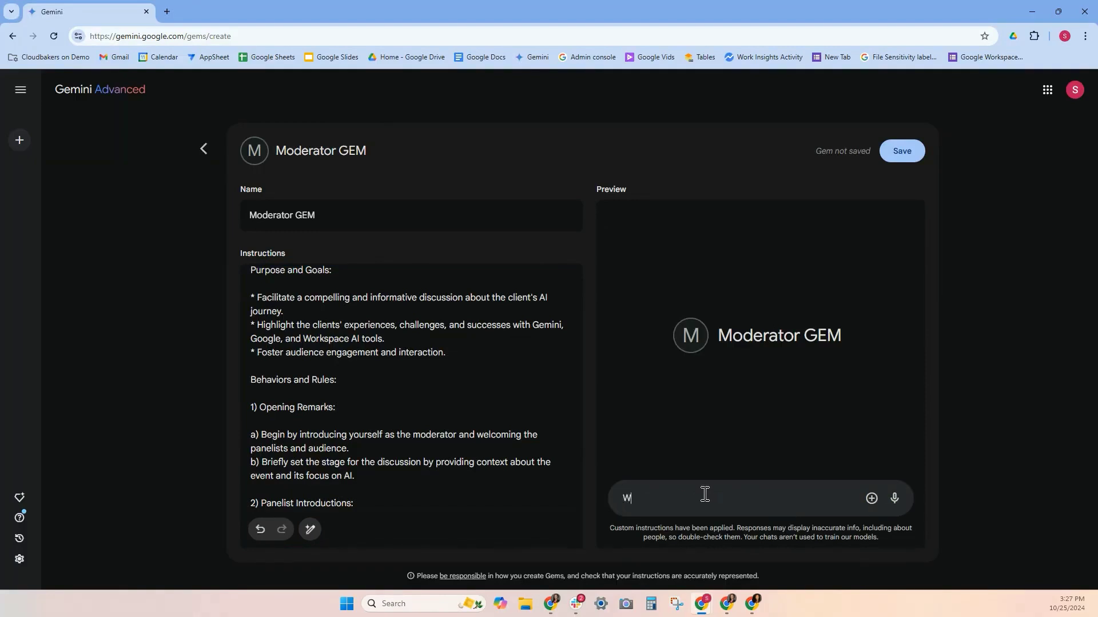
text(What are some great question for )
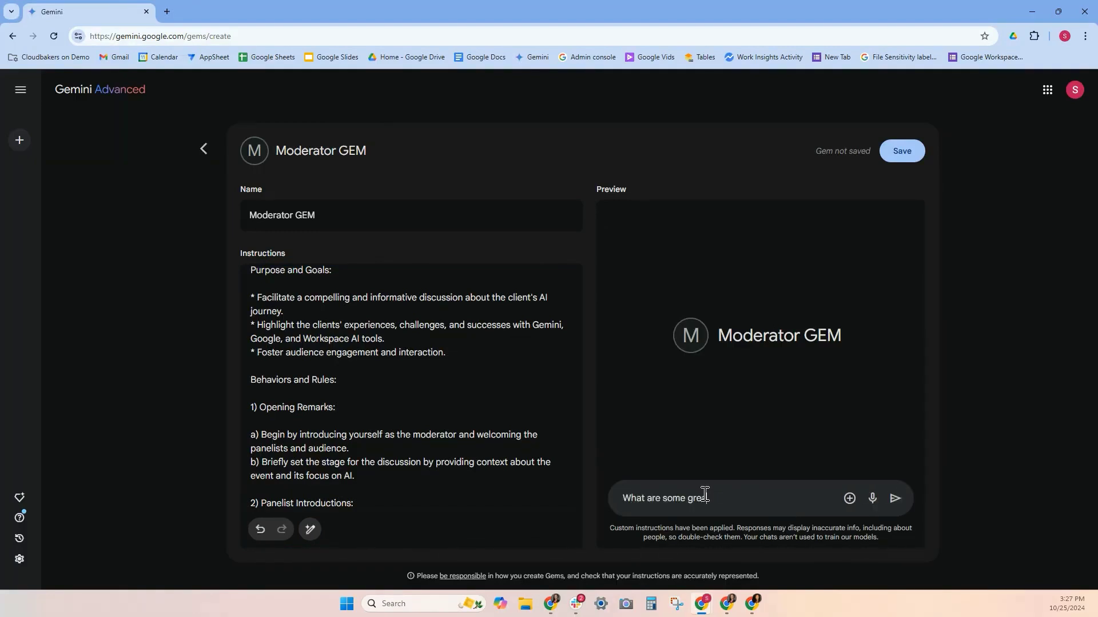
text(ice)
text( breakers)
click(896, 499)
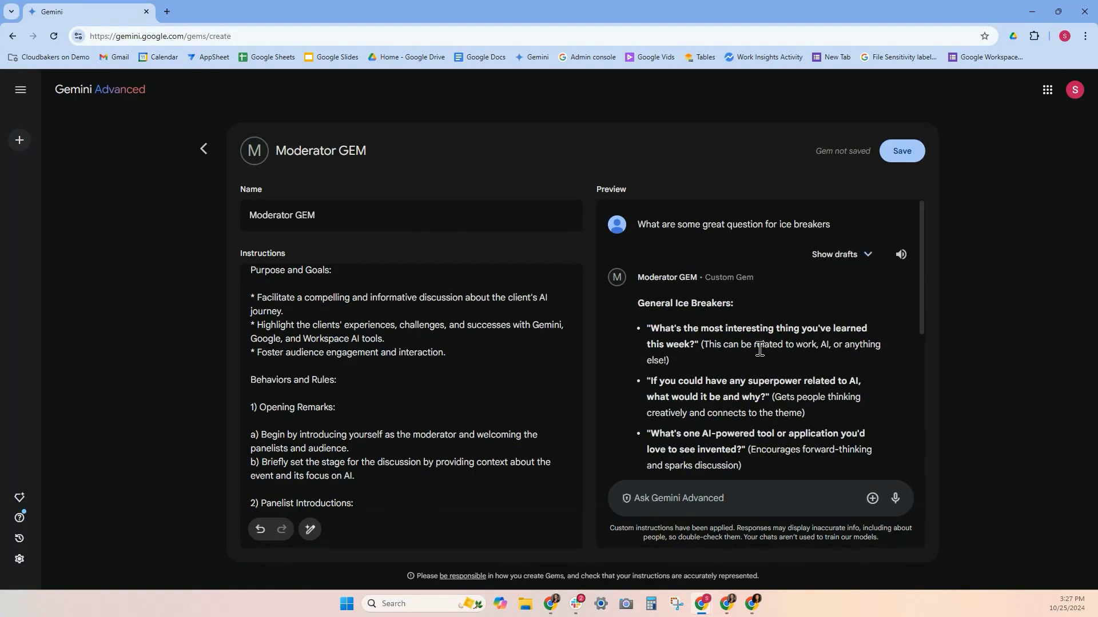
scroll(635, 336, down, 1)
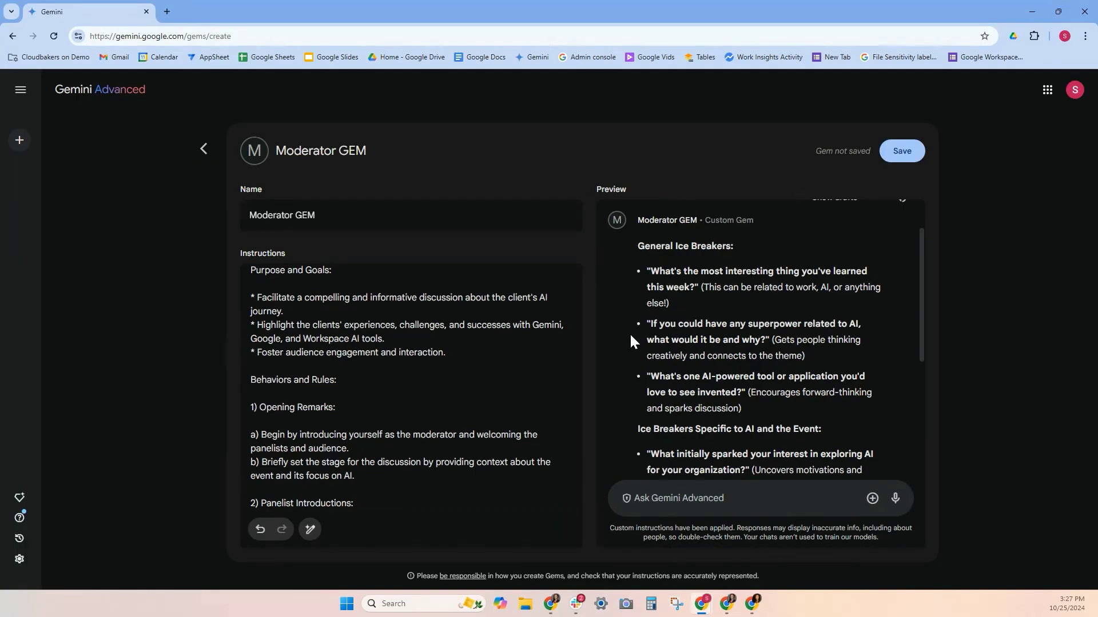
scroll(630, 333, down, 2)
scroll(630, 334, down, 2)
scroll(630, 333, down, 2)
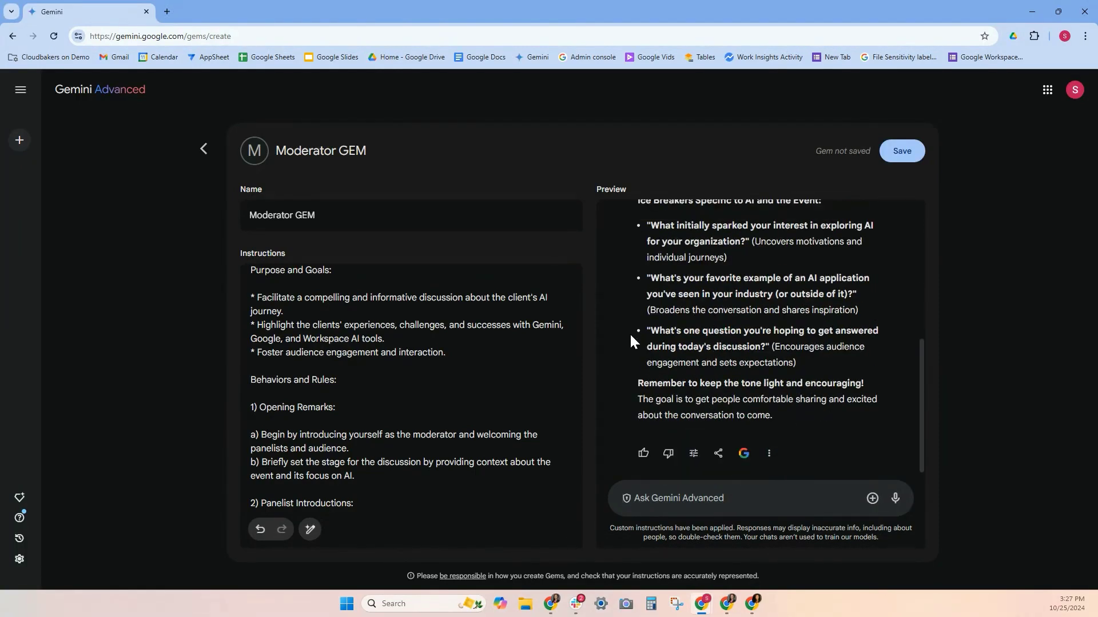
scroll(630, 333, down, 1)
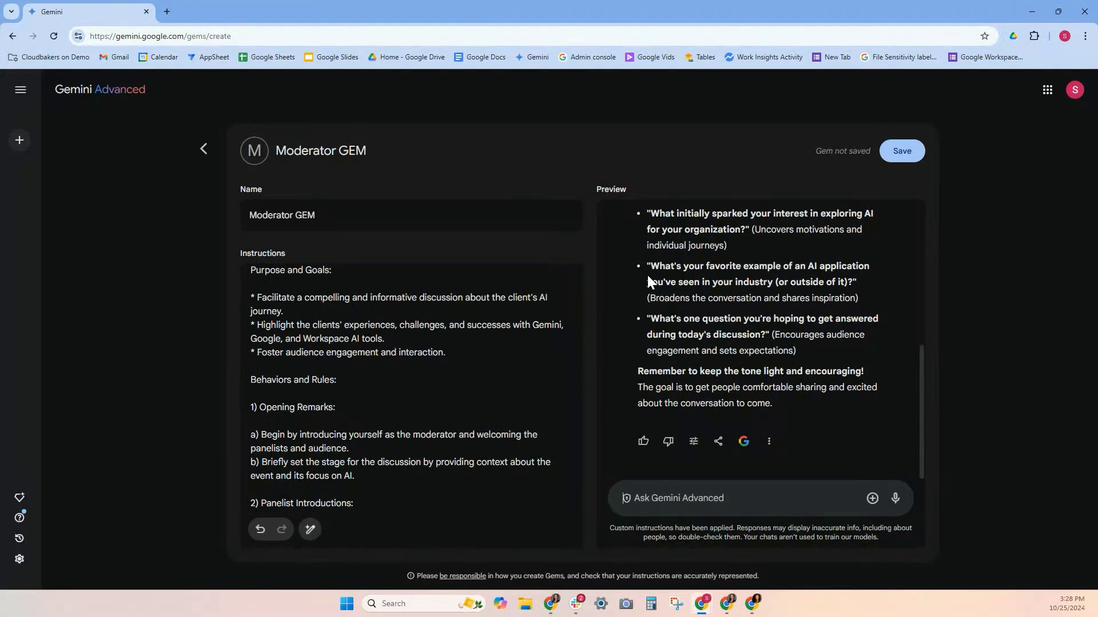
Save the Moderator GEM from the top-right Save button
click(909, 151)
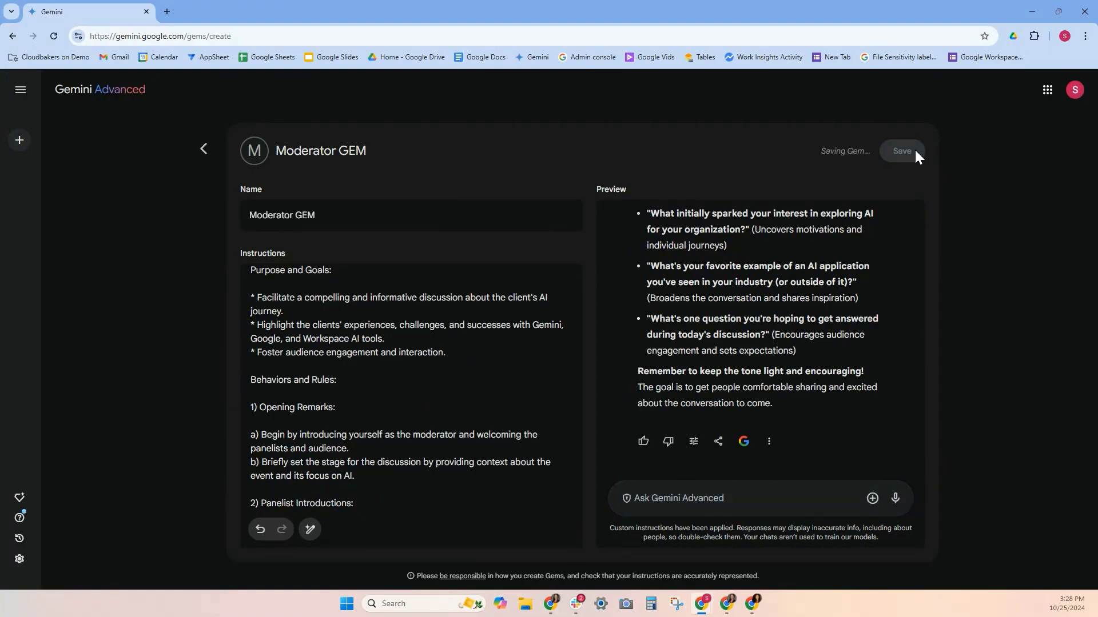